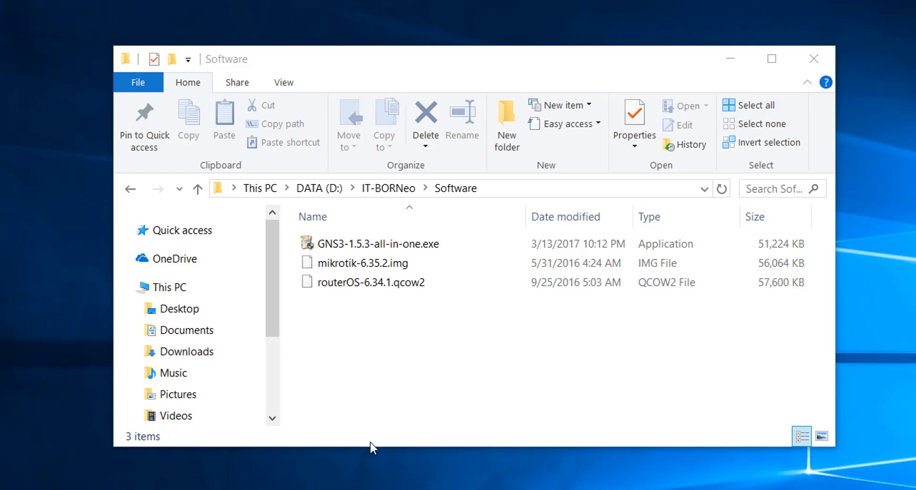
Launch the GNS3-1.5.3-all-in-one.exe installer with permission to make changes and accept its license agreement
double_click(383, 249)
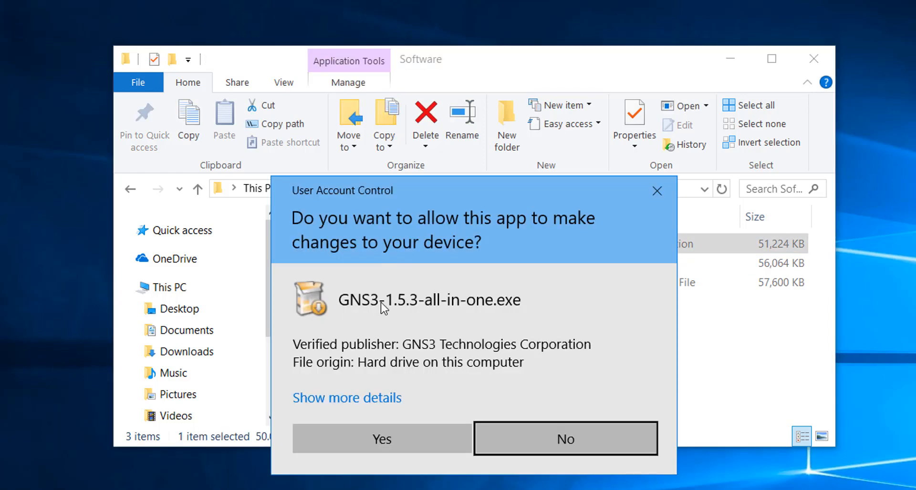
click(406, 436)
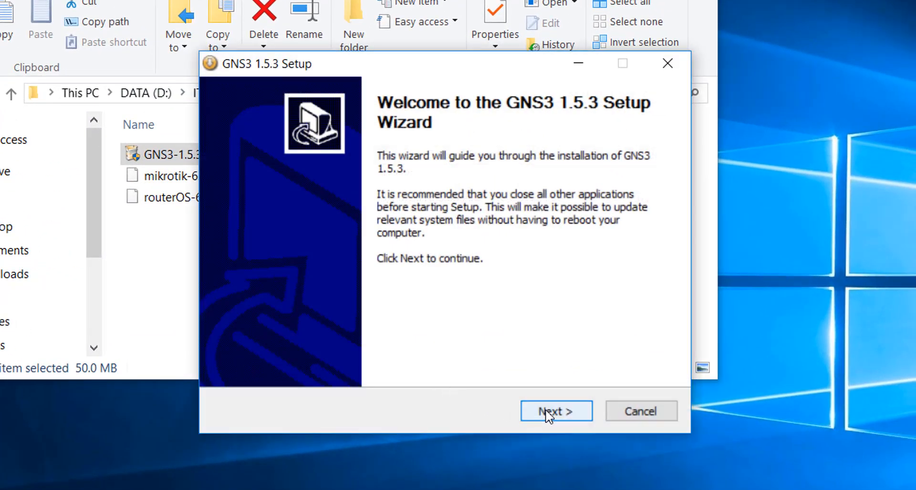
click(549, 414)
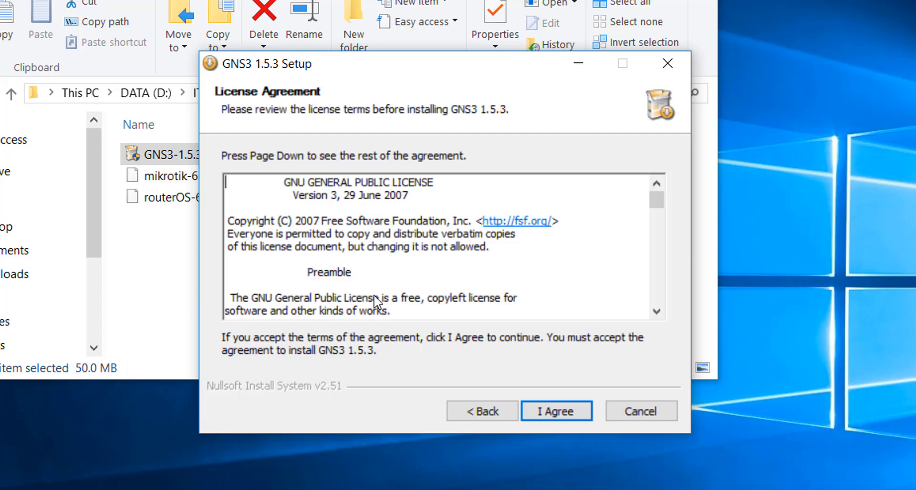
key(Return)
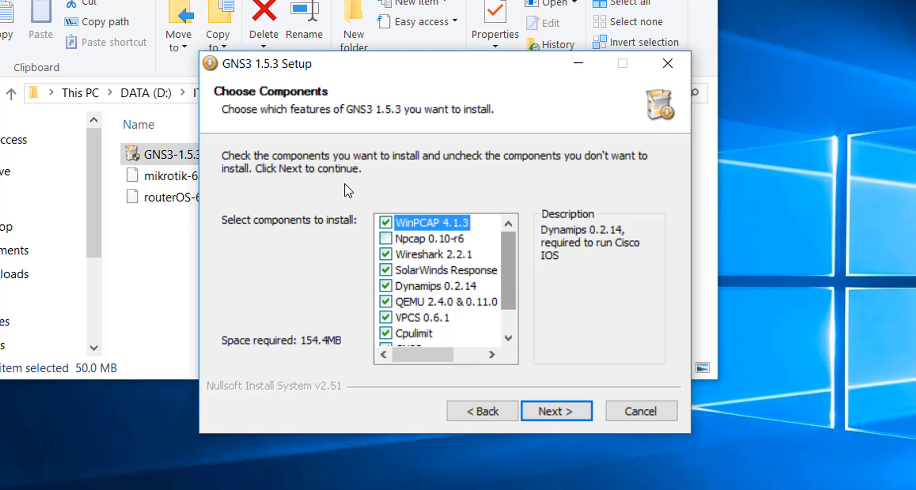
Keep the preselected components and proceed through the setup wizard to start the installation
drag(508, 272, 513, 299)
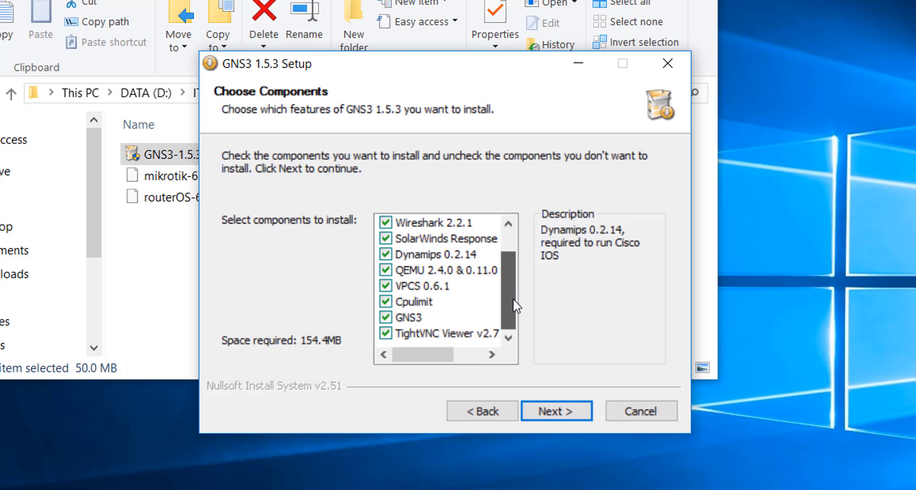
click(545, 407)
click(556, 412)
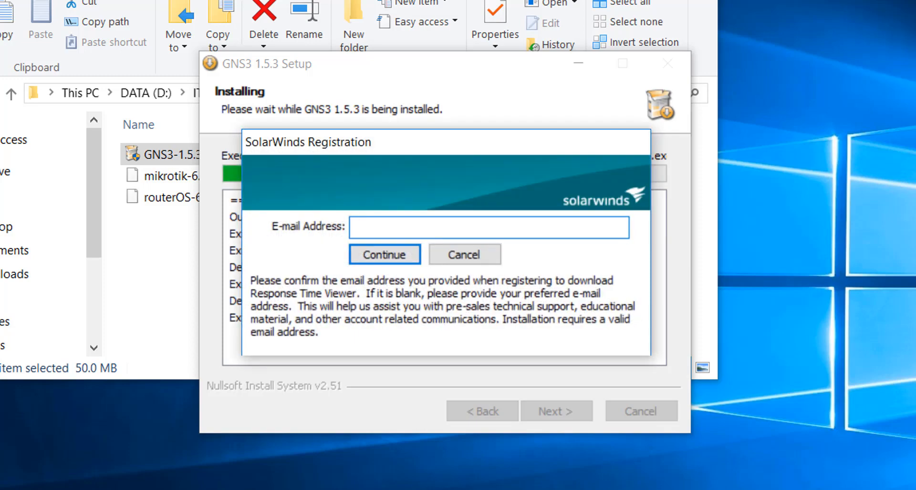
Cancel the SolarWinds registration, decline the Solarwinds Standard Toolset license, and finish the setup with Start GNS3 enabled
click(473, 261)
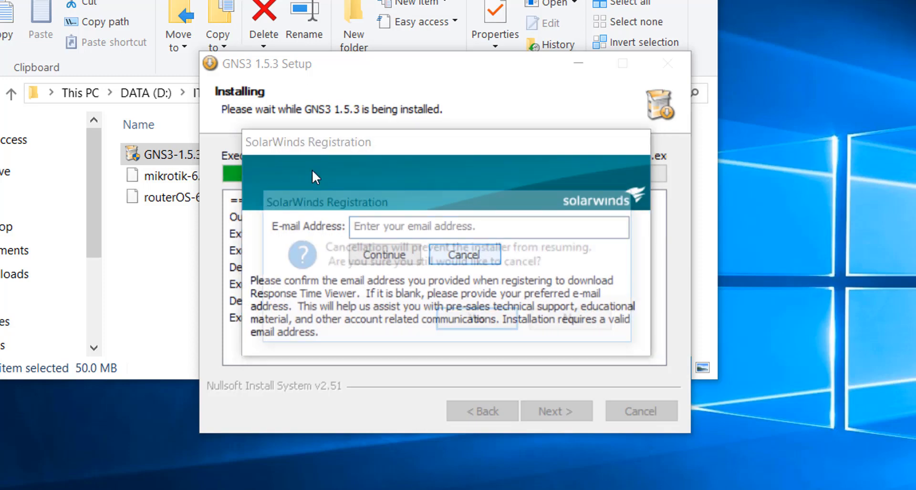
click(482, 327)
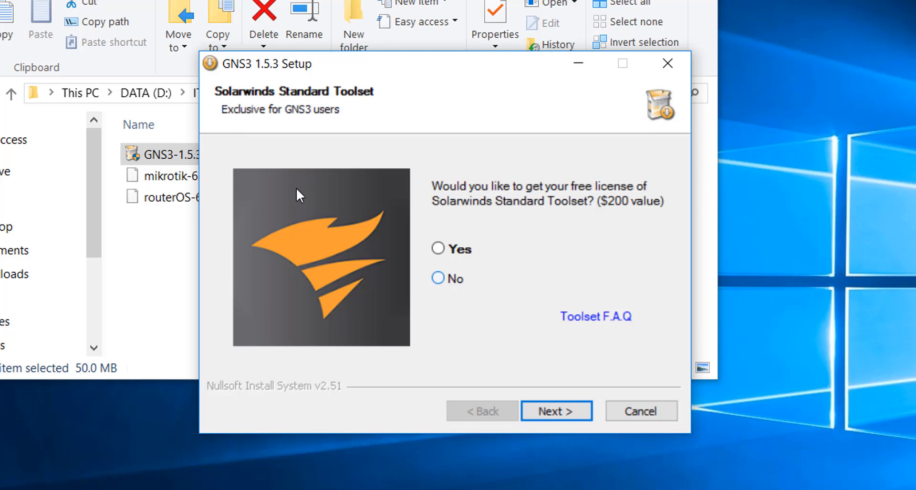
click(458, 280)
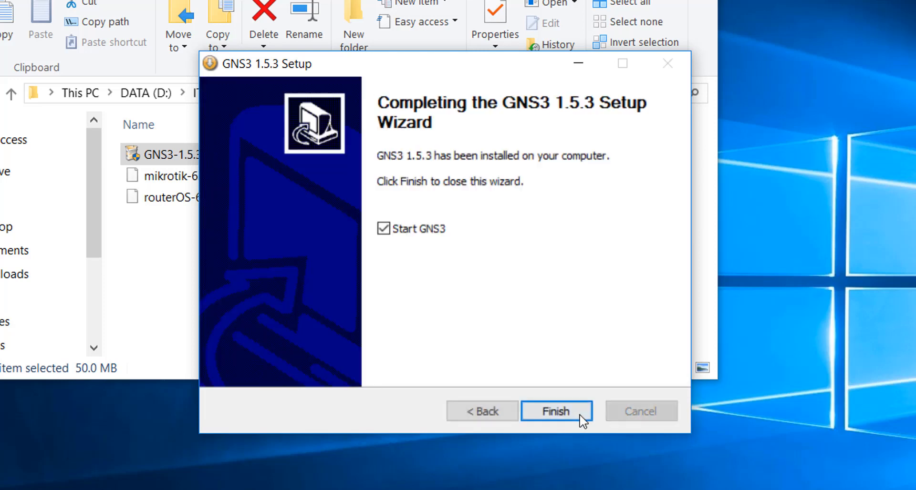
click(556, 412)
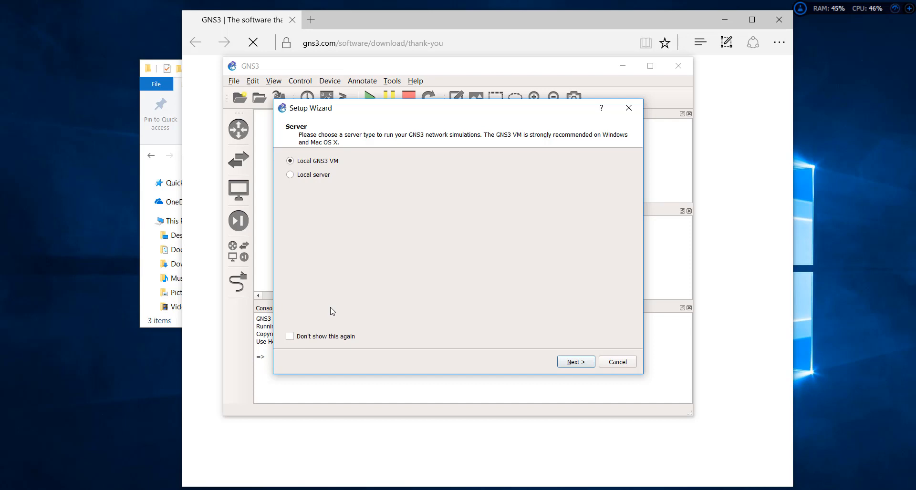
Dismiss the GNS3 Setup Wizard with Don't show this again enabled, and minimize the browser window
click(289, 337)
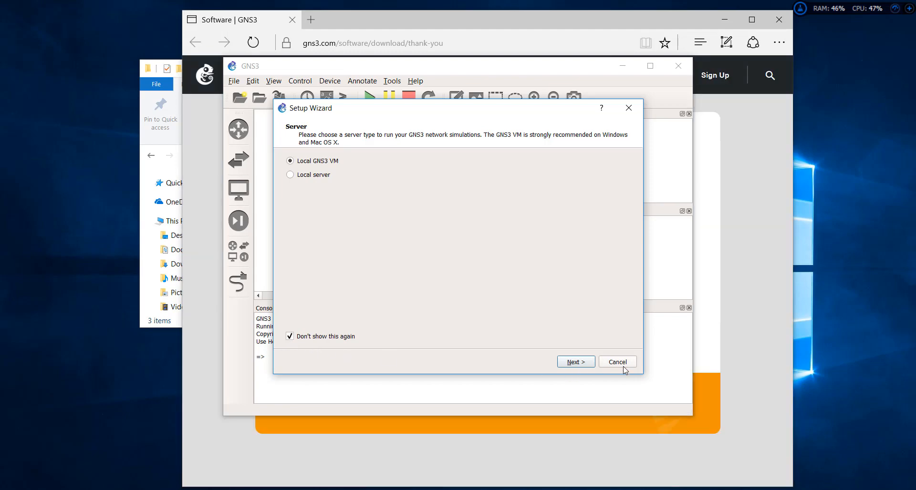
click(621, 364)
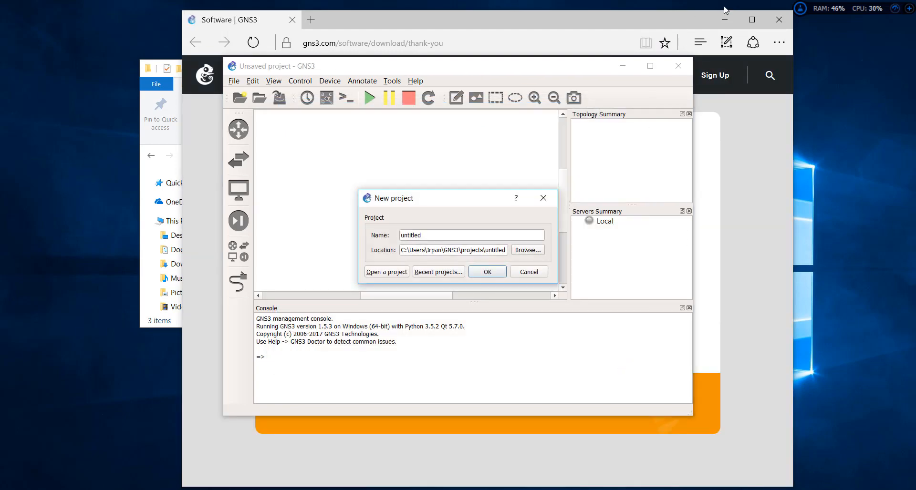
click(698, 19)
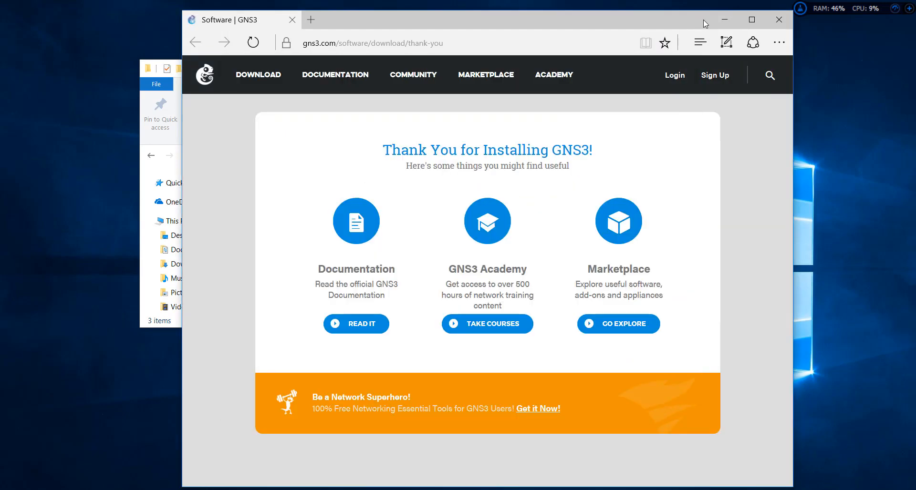
click(734, 20)
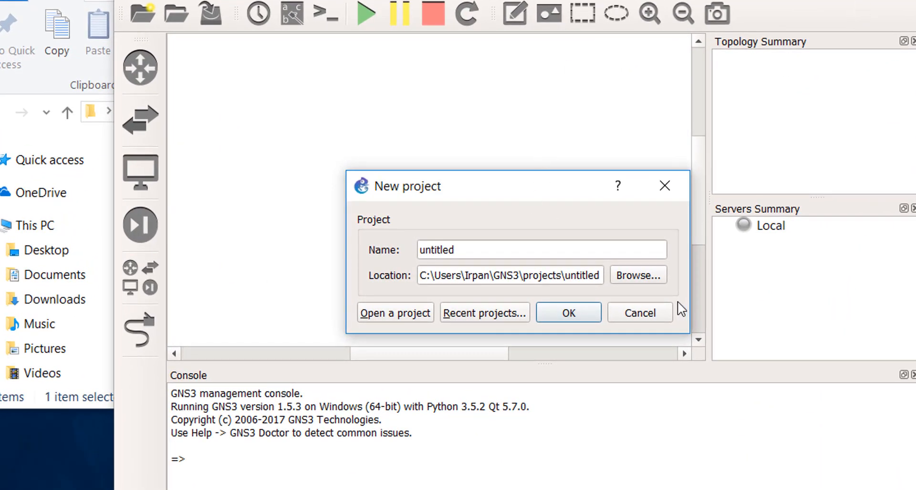
Cancel the New project dialog and maximize the GNS3 window
click(649, 318)
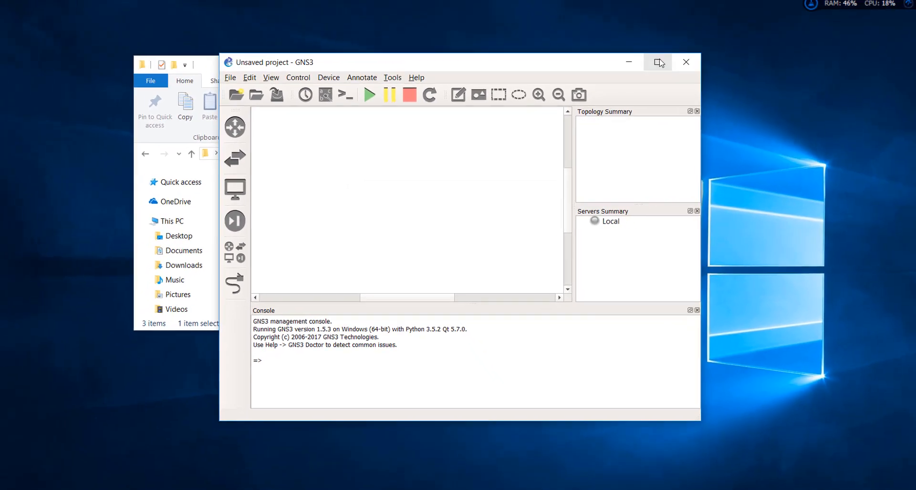
click(658, 62)
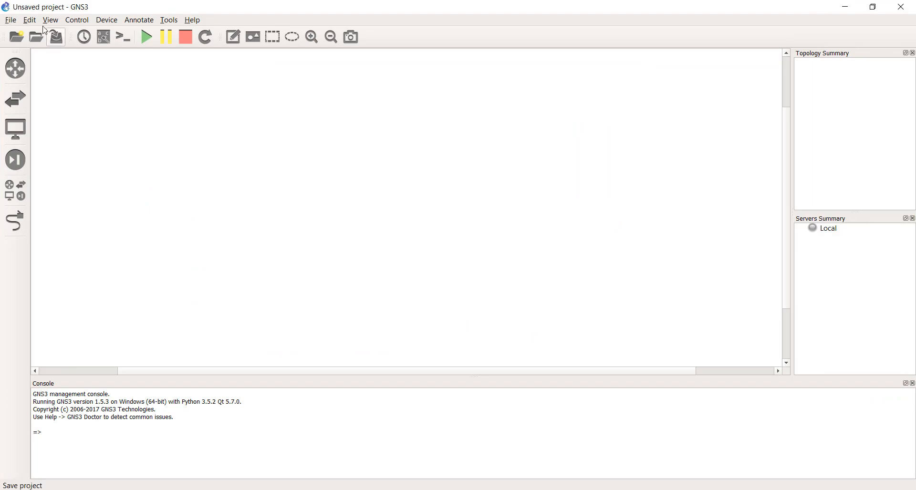
Start a new Qemu VM template in the preferences, named Mikrotik, with the default Qemu binary and 256 MB RAM
click(10, 20)
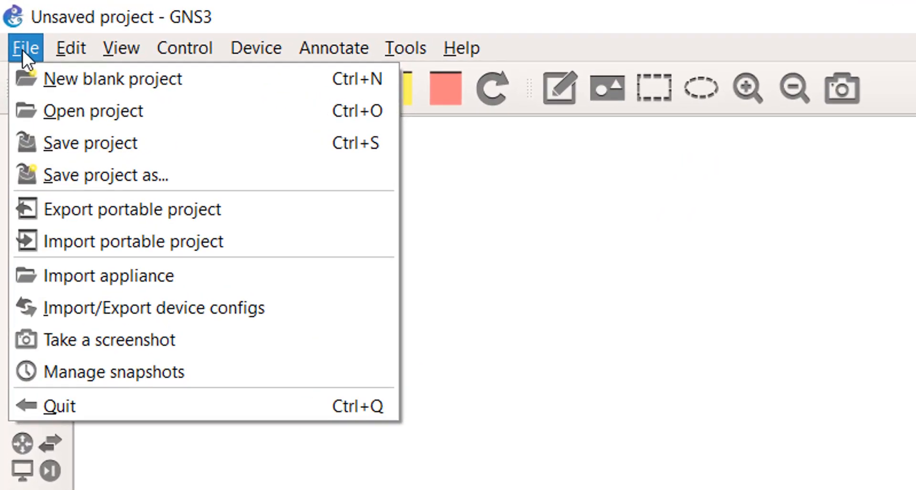
mouse_move(52, 41)
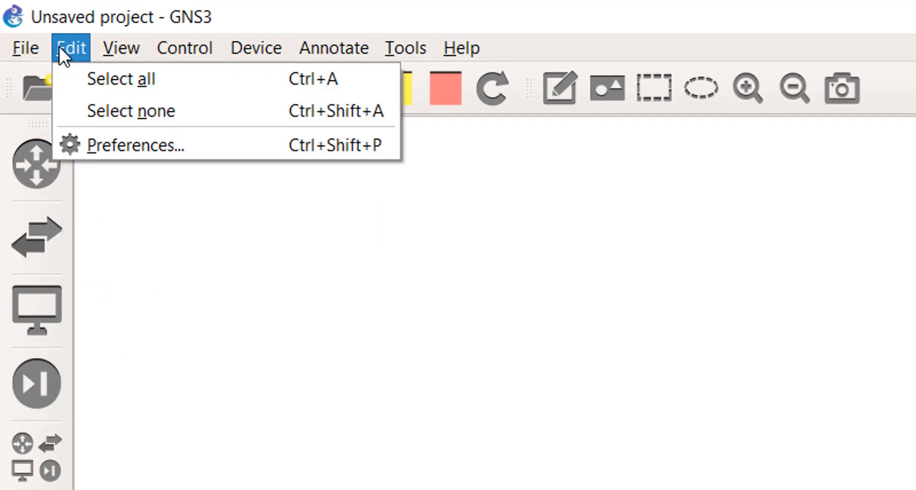
click(81, 144)
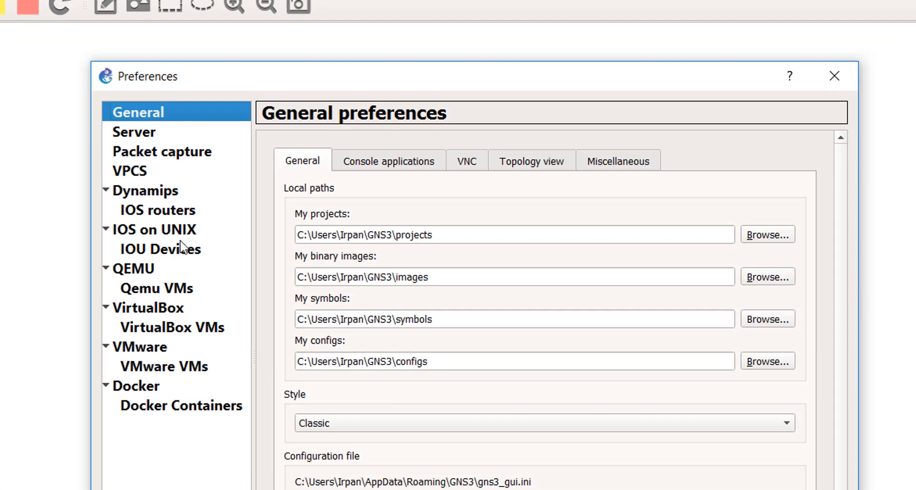
click(190, 288)
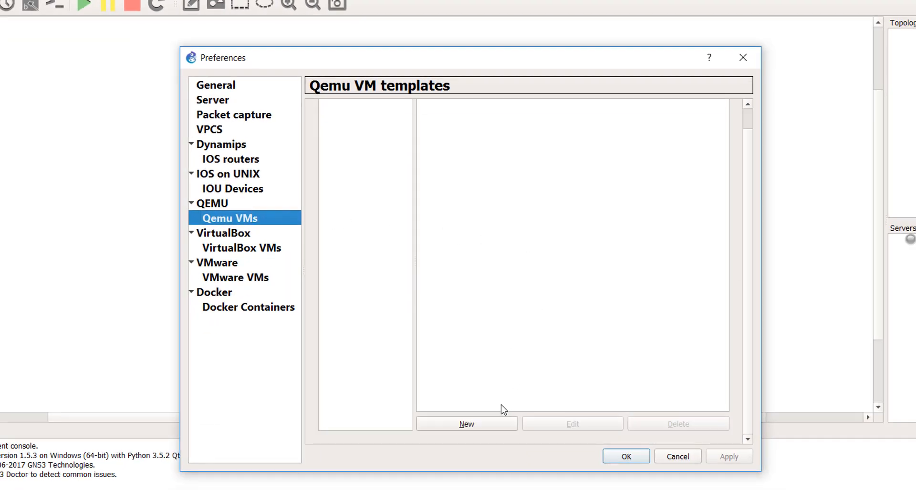
click(497, 424)
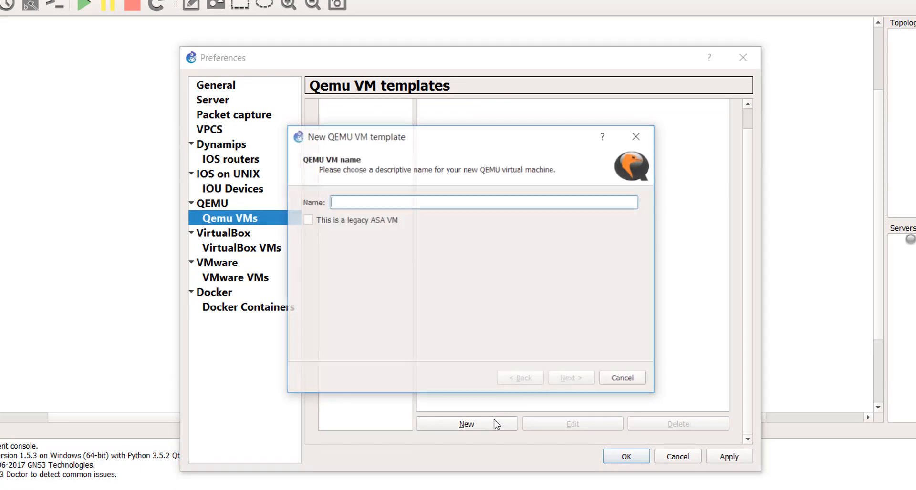
text(Mikrot)
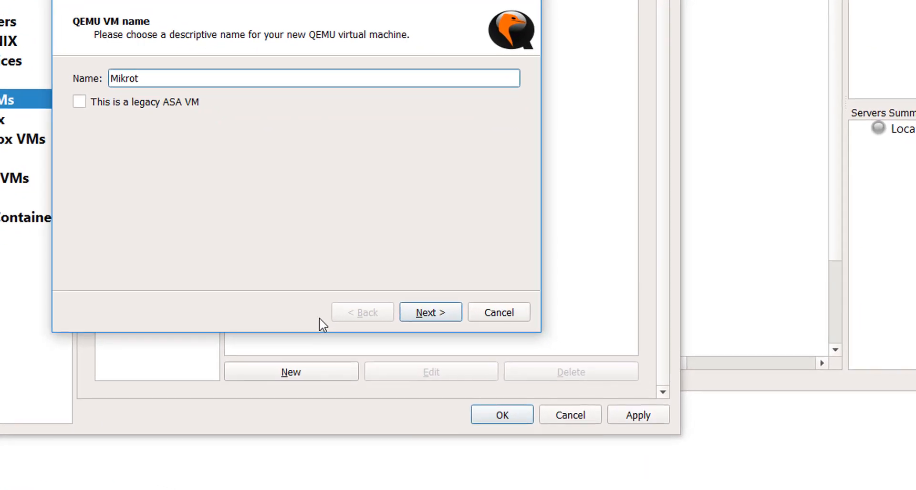
text(ik)
click(457, 310)
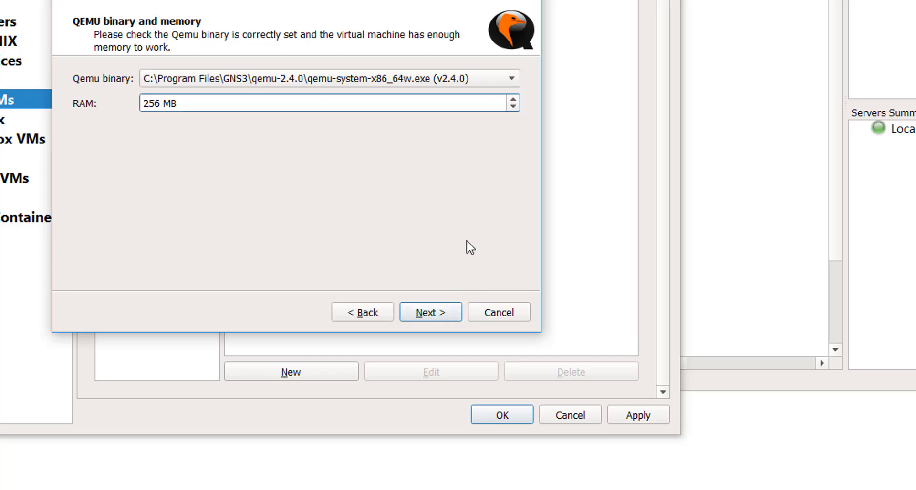
click(437, 317)
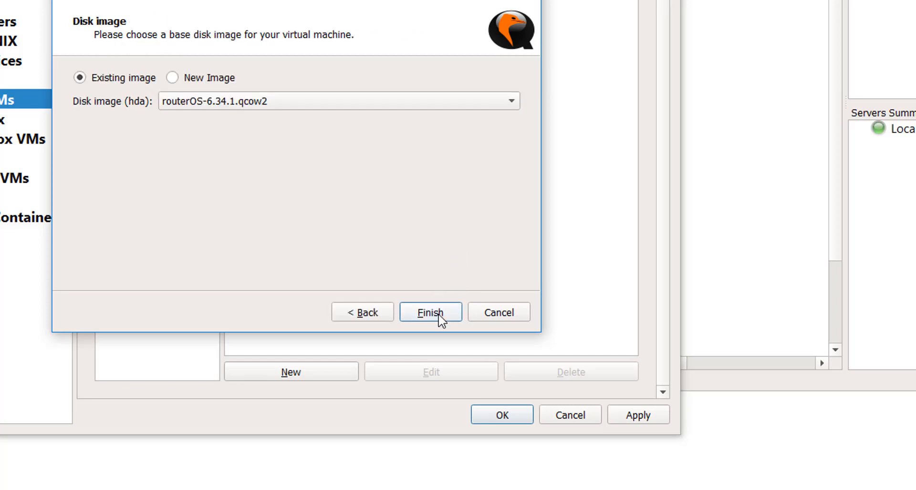
Use routerOS-6.34.1.qcow2 as a new disk image, copy it to the default images directory, and finish the template
click(183, 78)
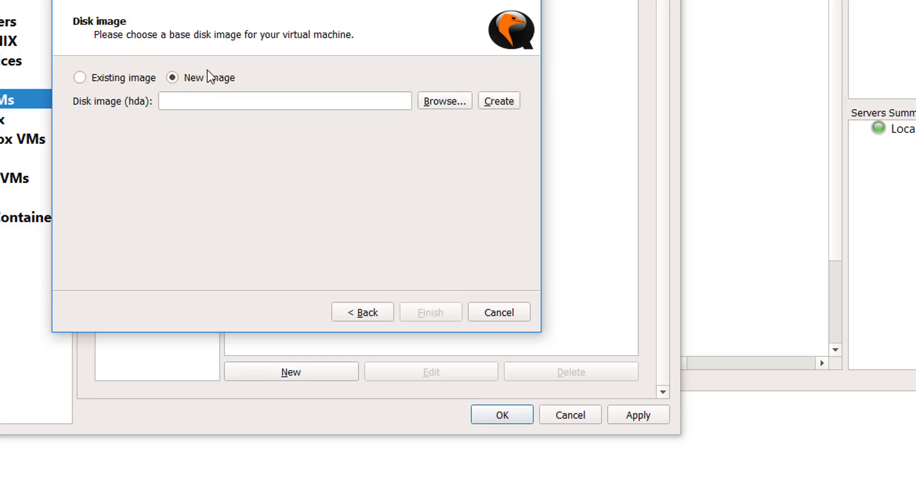
click(439, 104)
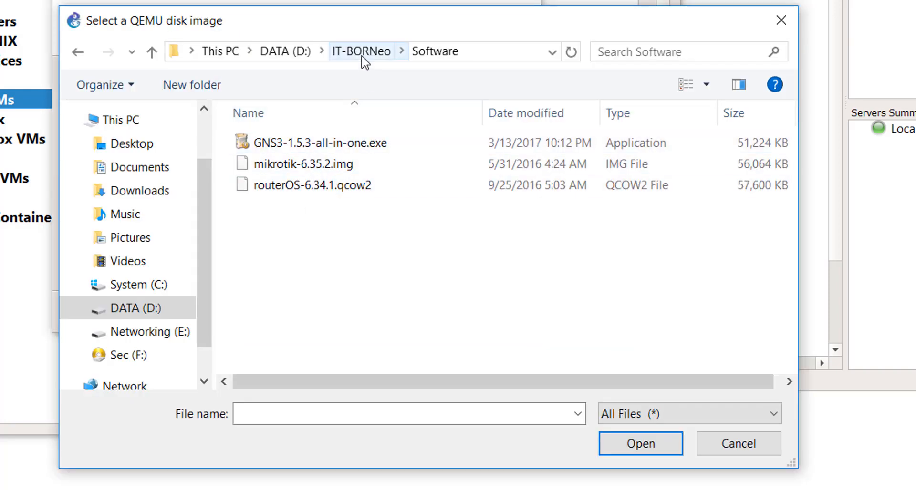
click(354, 191)
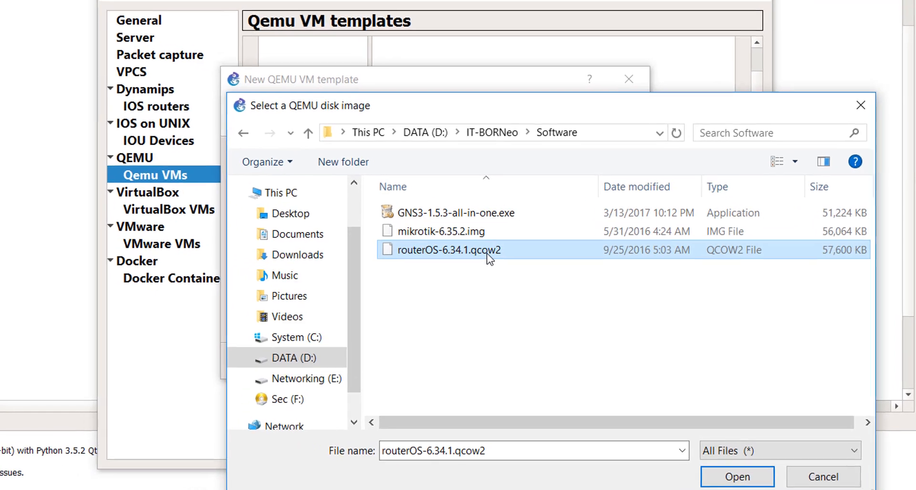
double_click(367, 186)
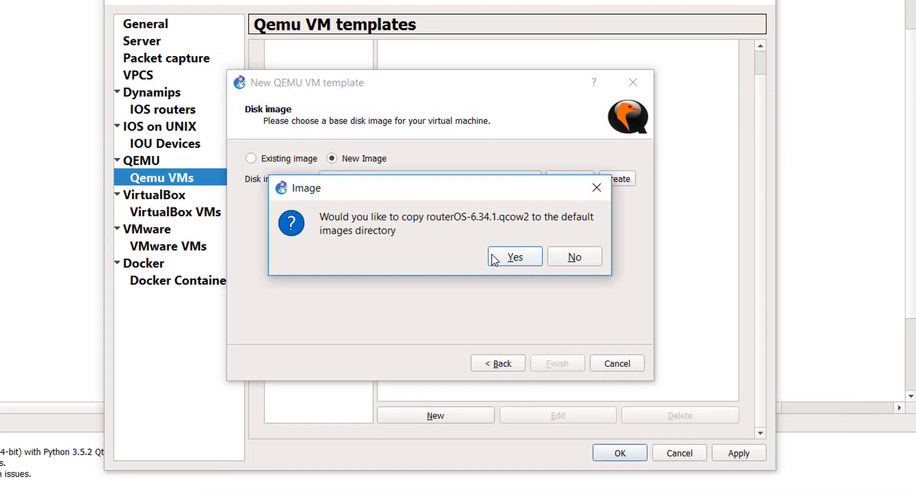
click(516, 261)
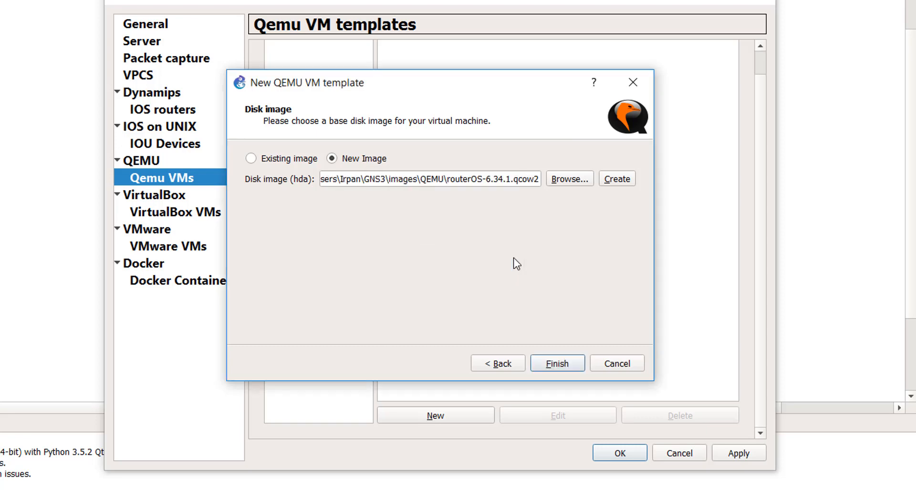
click(551, 362)
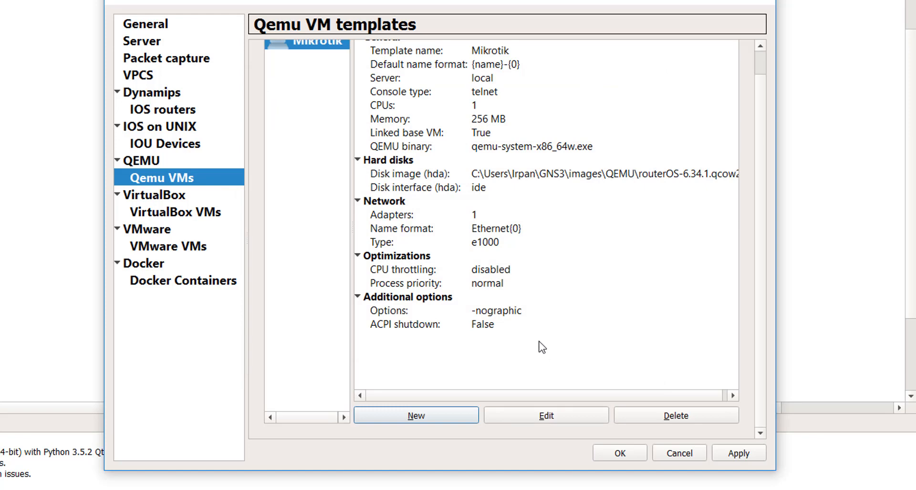
Edit the Mikrotik template and set its default name format to {R1}-{0}
click(568, 411)
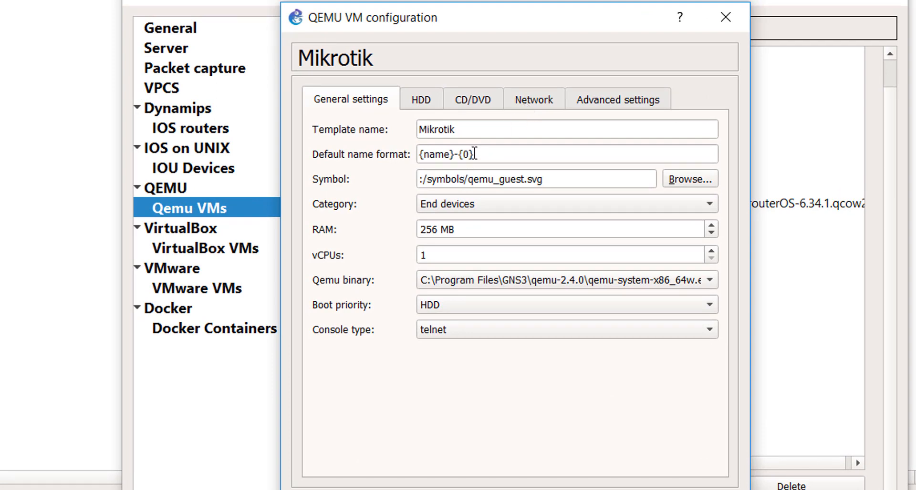
drag(449, 155, 424, 159)
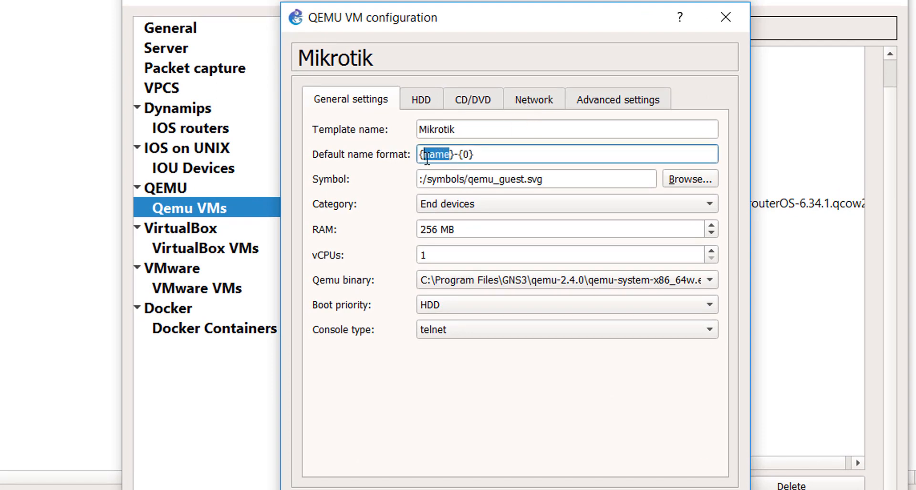
text(R1)
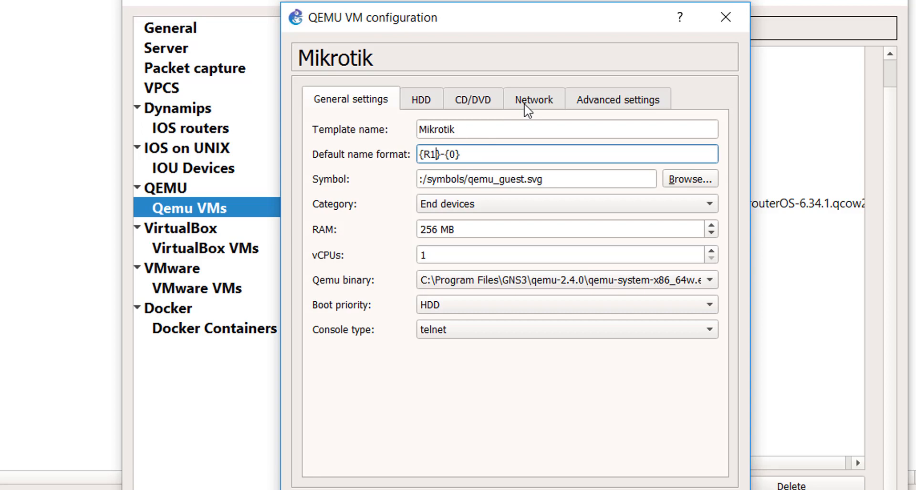
In the Mikrotik template's network settings, set the number of adapters to 5 and the port name format to ether{port1}
click(527, 111)
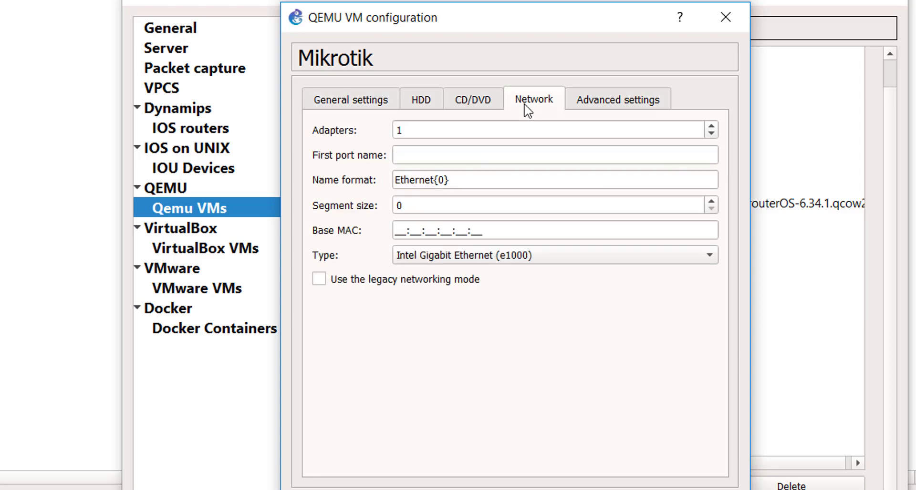
double_click(481, 134)
text(5)
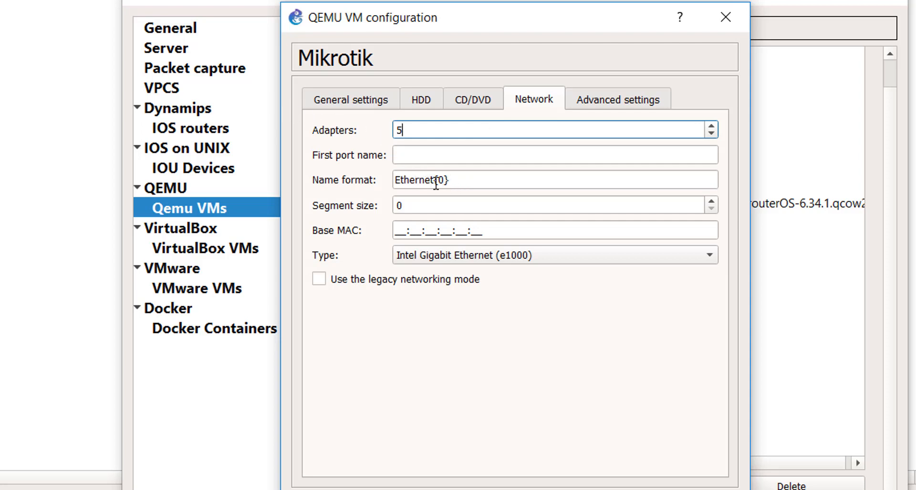
drag(436, 182, 351, 180)
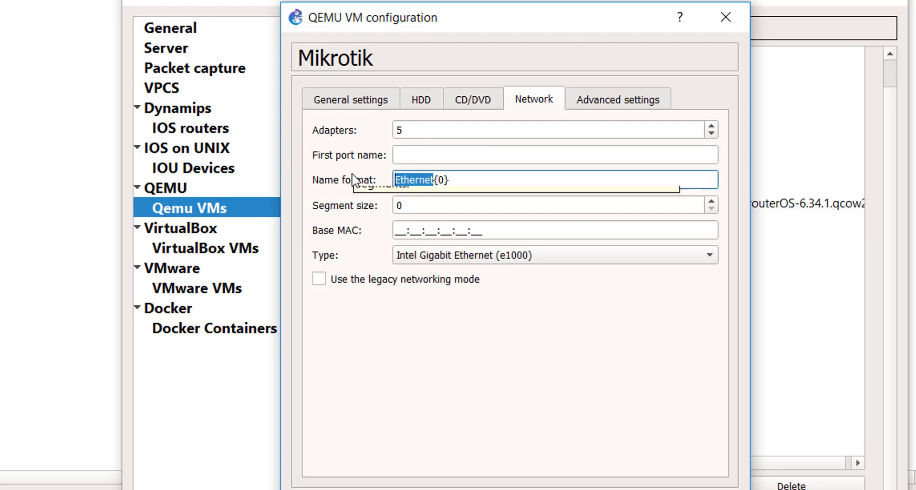
text(ether)
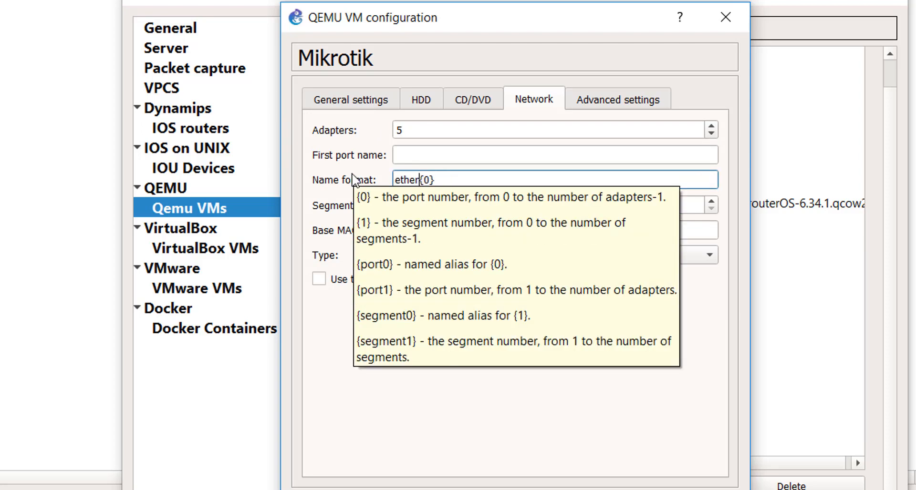
key(Right)
key(Right)
key(BackSpace)
text(port1)
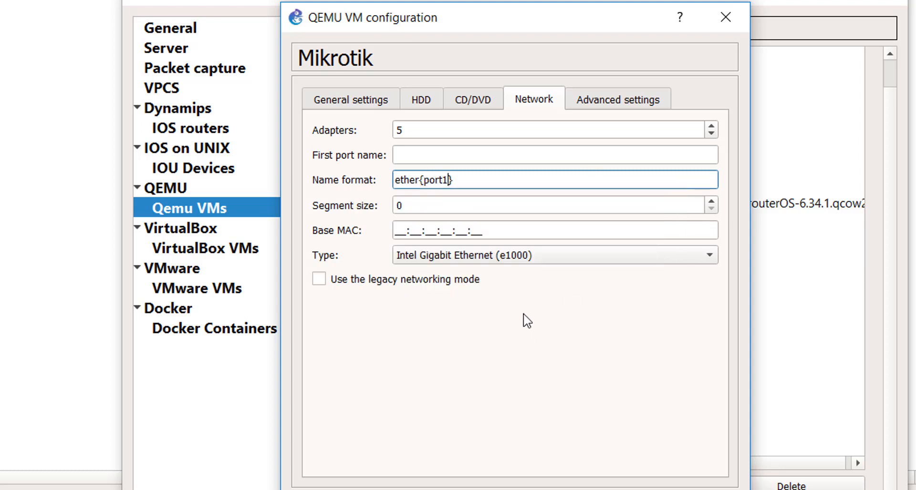
Enable the legacy networking mode, set the adapter type to Legacy paravirtualized Network I/O (virtio), and save the template configuration
click(469, 282)
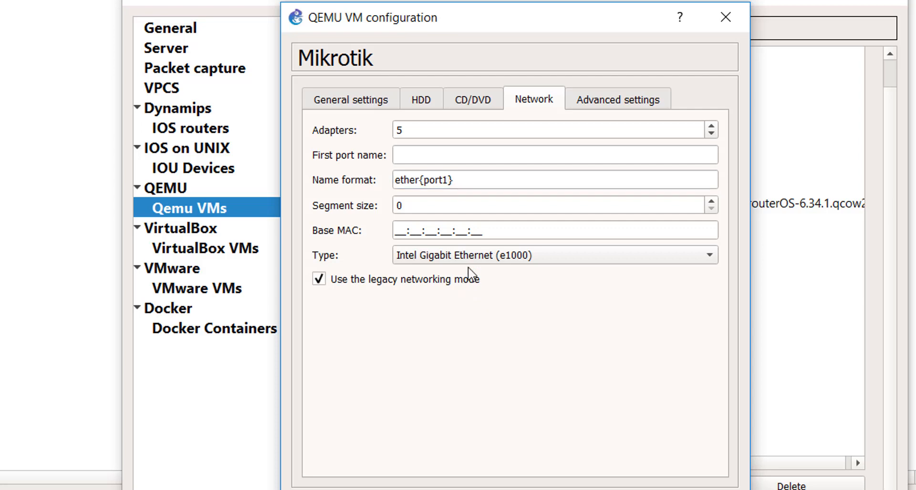
click(470, 258)
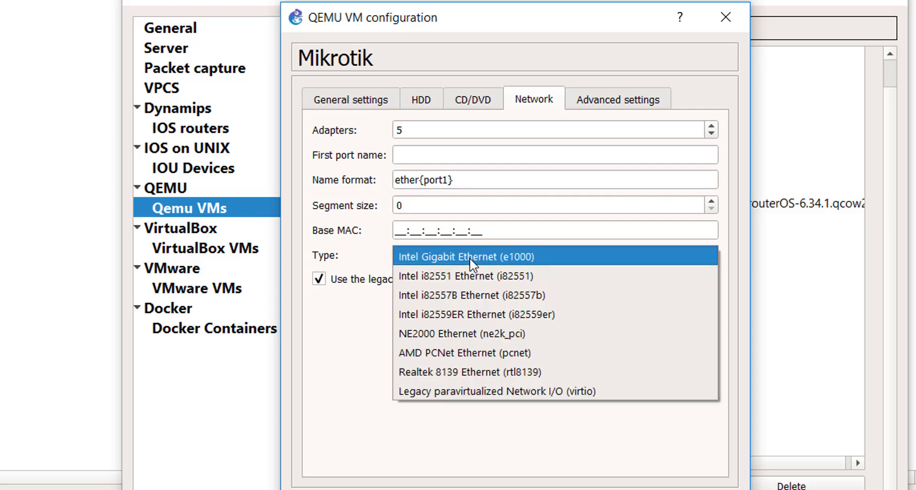
click(491, 392)
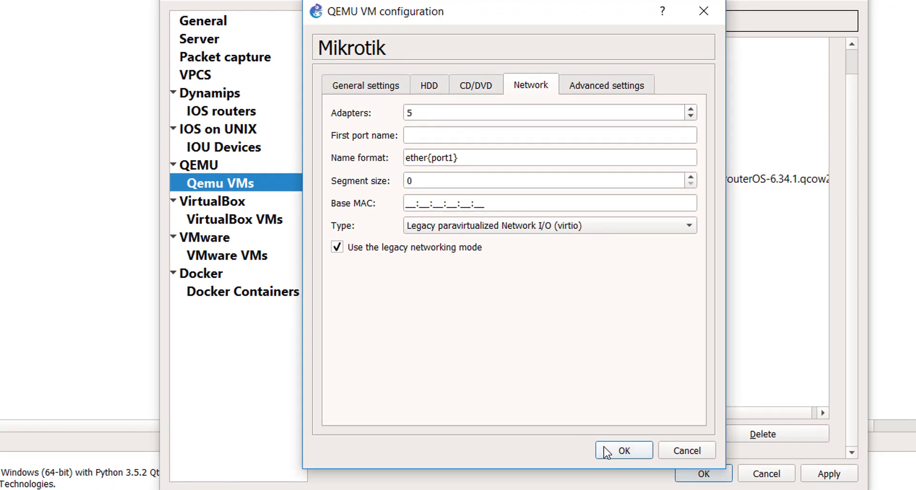
click(606, 451)
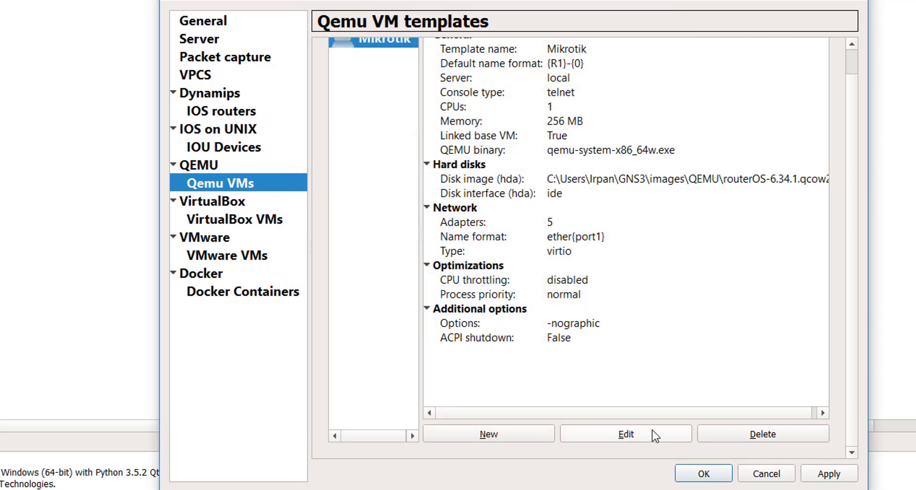
Edit the Mikrotik template again and change its symbol to router_firewall from the symbols library
scroll(633, 379, up, 1)
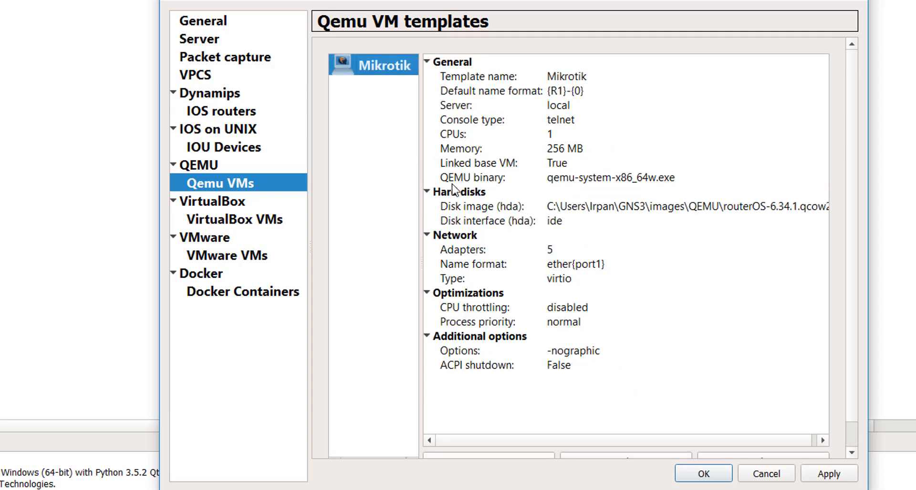
scroll(564, 261, down, 1)
click(616, 435)
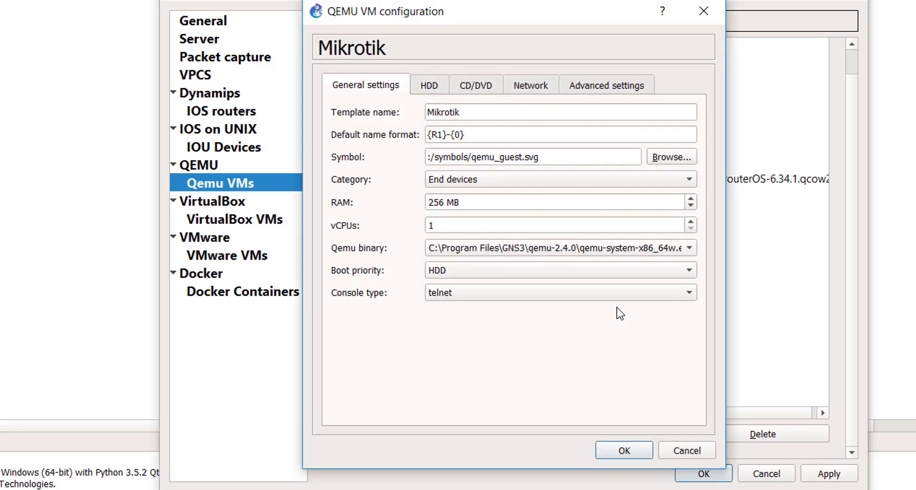
click(668, 159)
drag(625, 185, 626, 310)
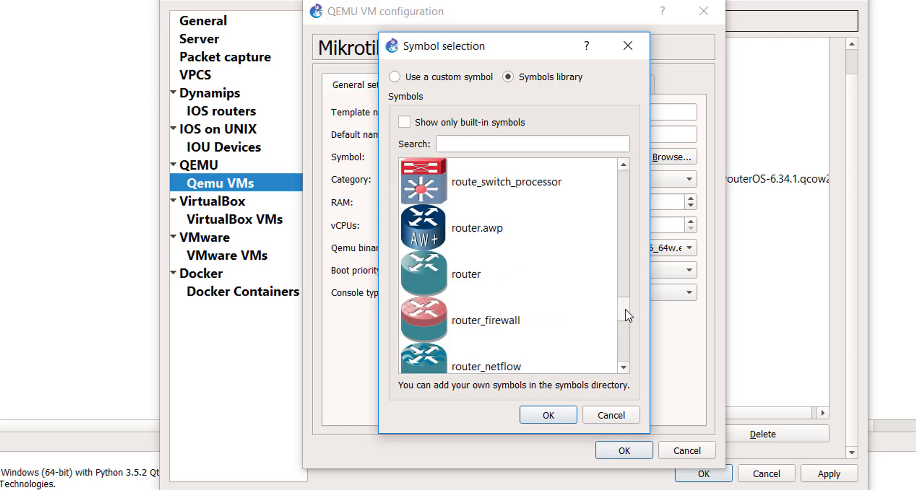
click(553, 312)
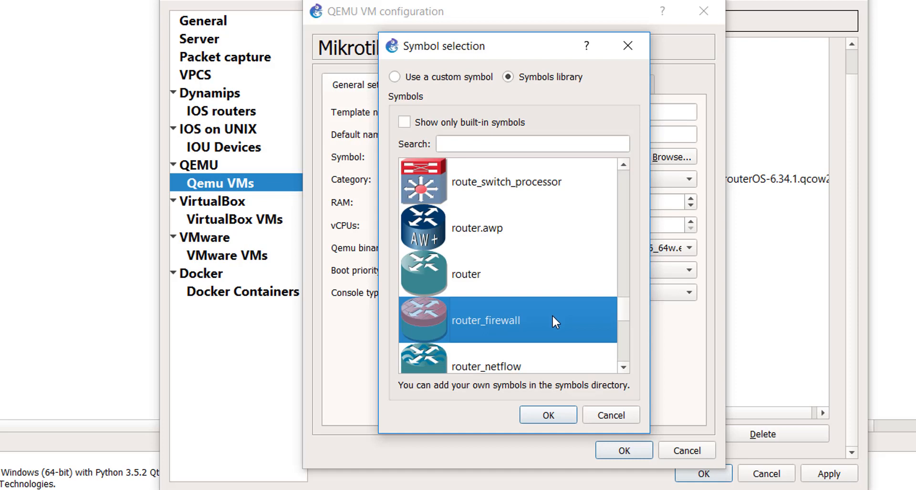
click(552, 412)
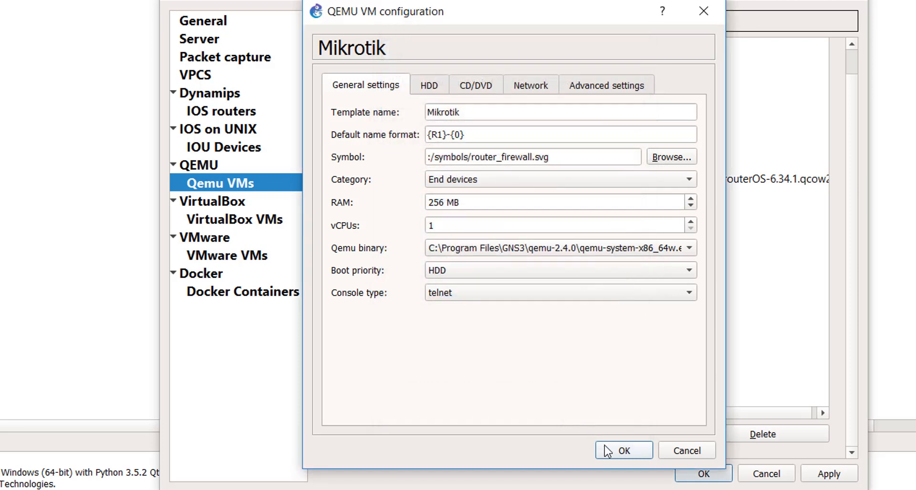
click(608, 451)
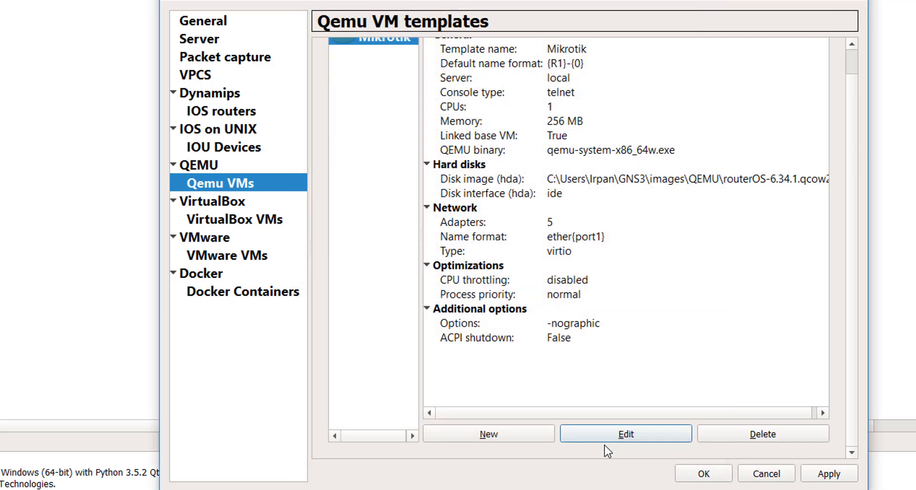
Apply and close the preferences, and list all available devices
click(821, 480)
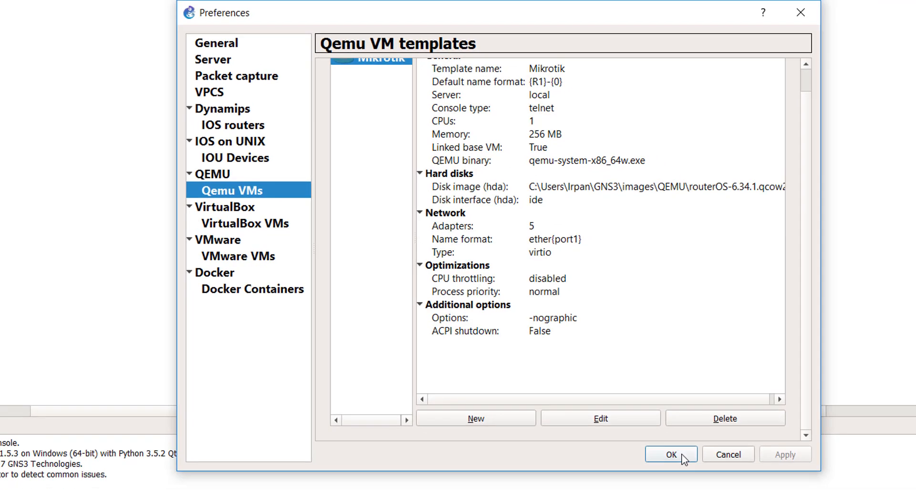
click(716, 476)
click(11, 192)
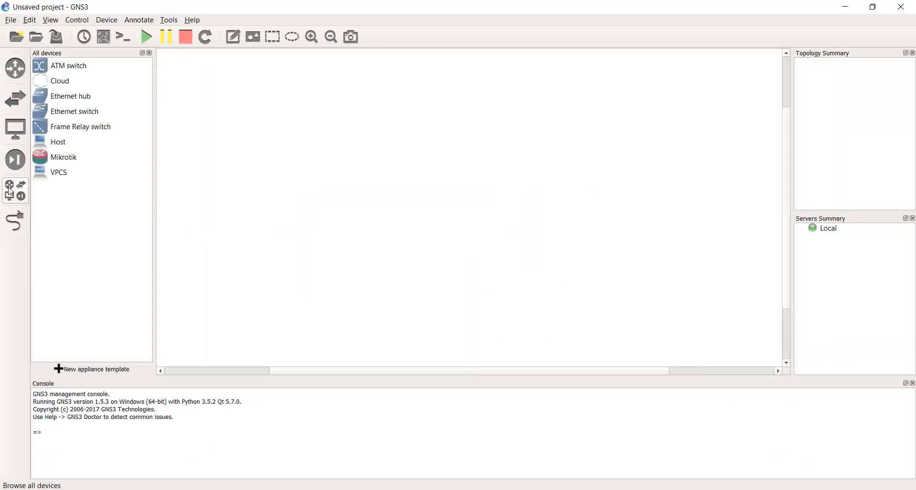
Reconfigure the Mikrotik template from the device list, setting its default name format to R-{0}
click(39, 163)
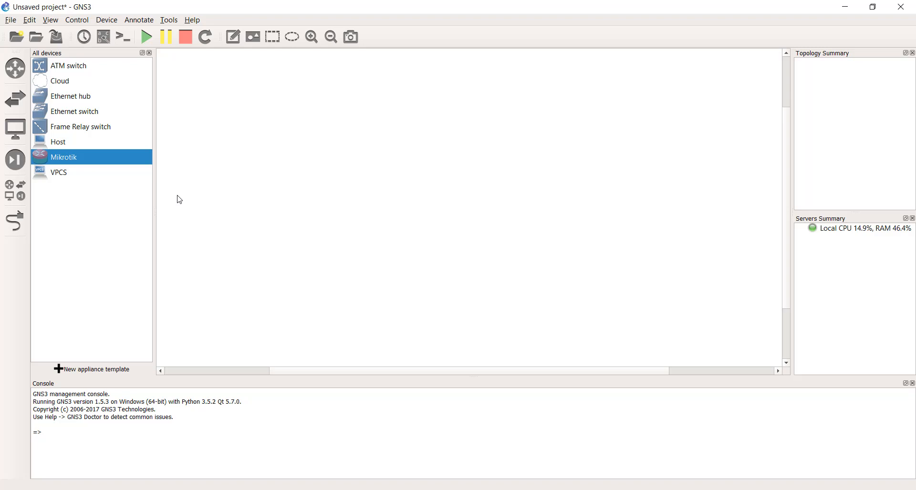
right_click(123, 158)
click(127, 162)
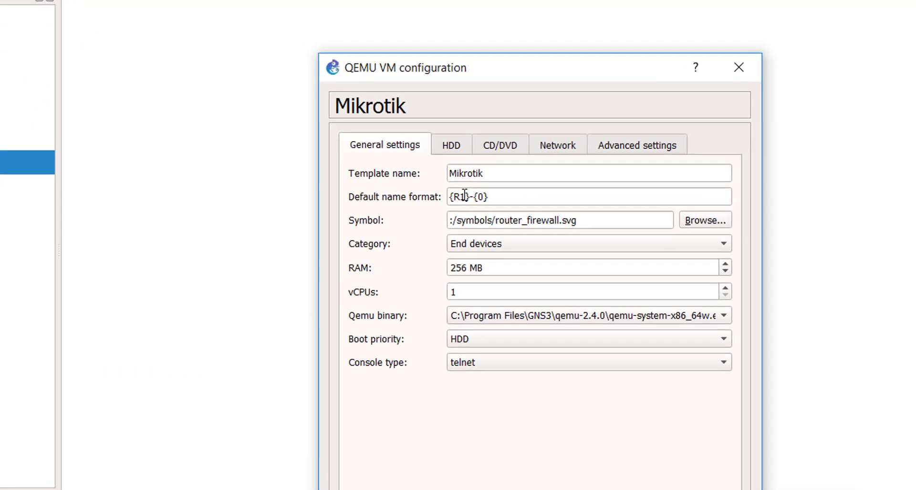
click(411, 178)
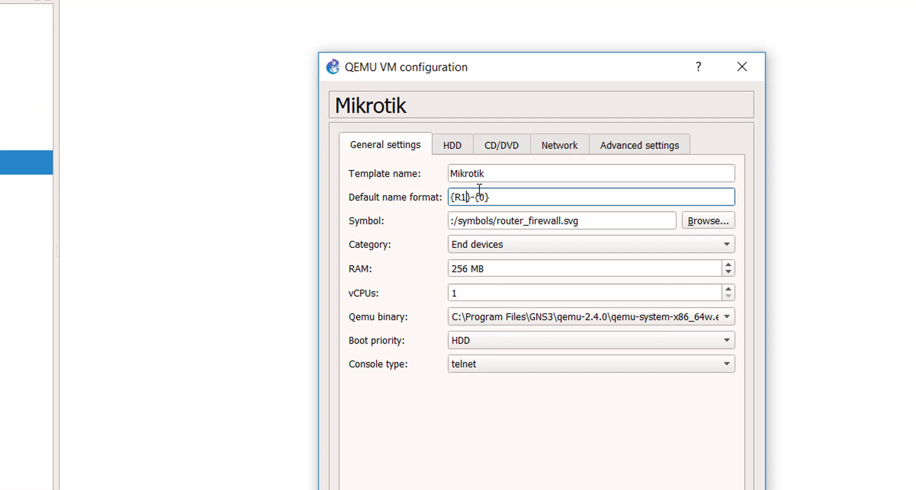
key(BackSpace)
key(BackSpace)
key(Left)
key(BackSpace)
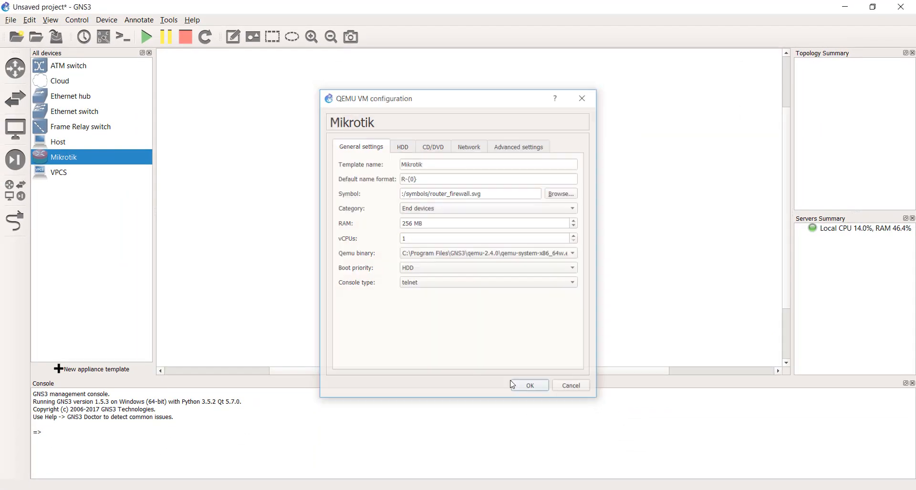
click(513, 385)
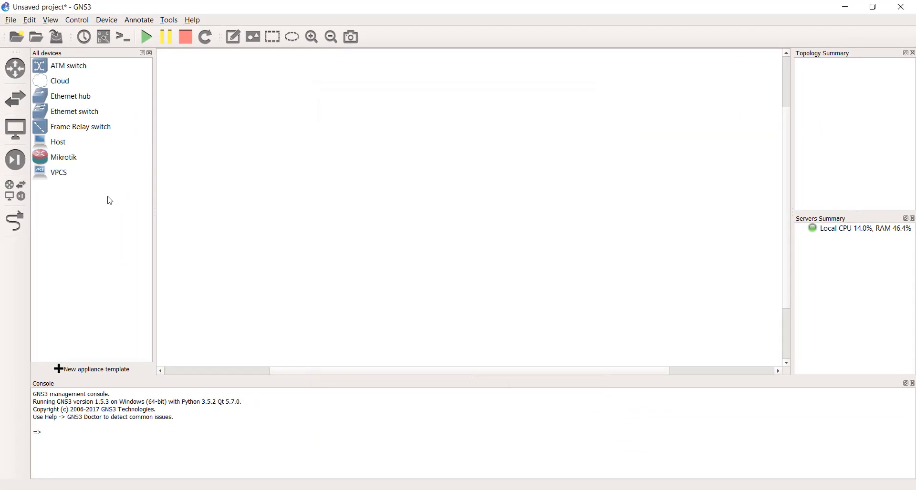
Place a Mikrotik router in the upper-left part of the workspace and start it
drag(90, 157, 331, 182)
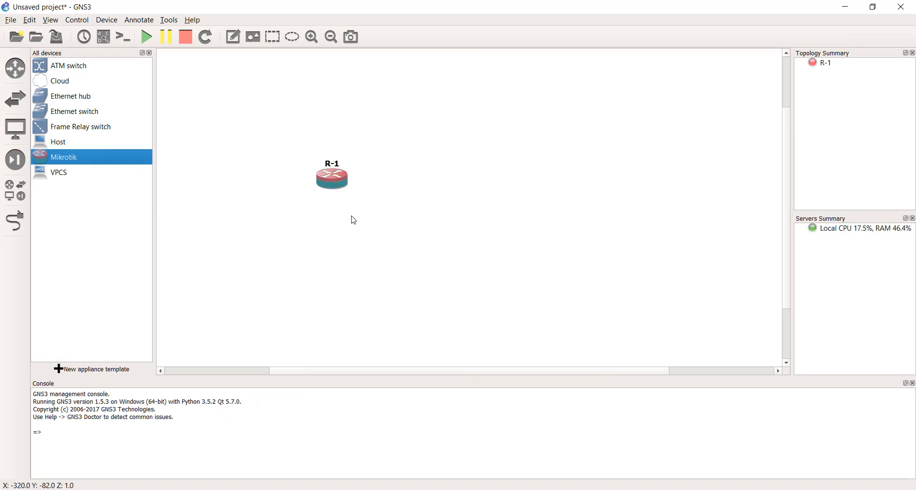
drag(337, 190, 324, 149)
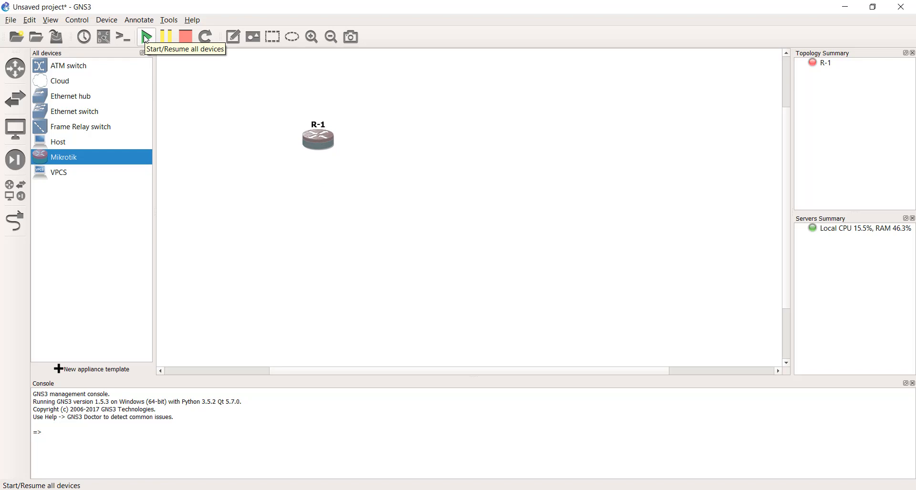
right_click(311, 141)
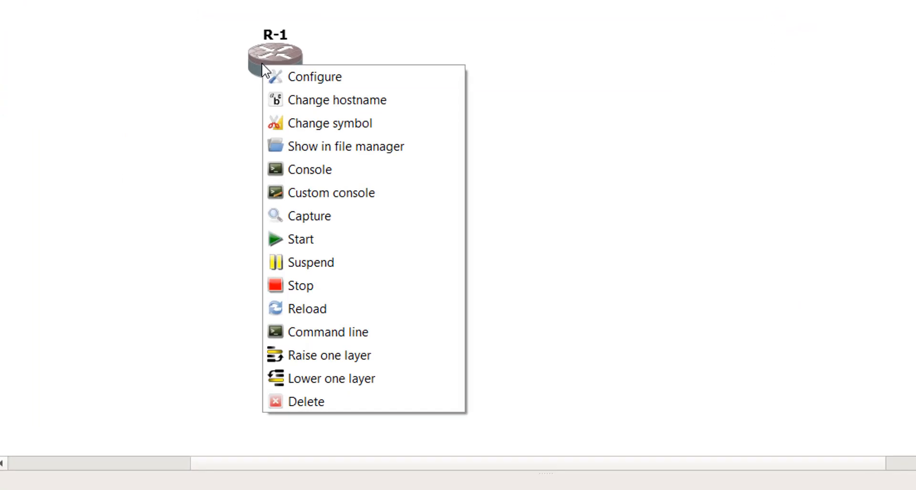
click(319, 239)
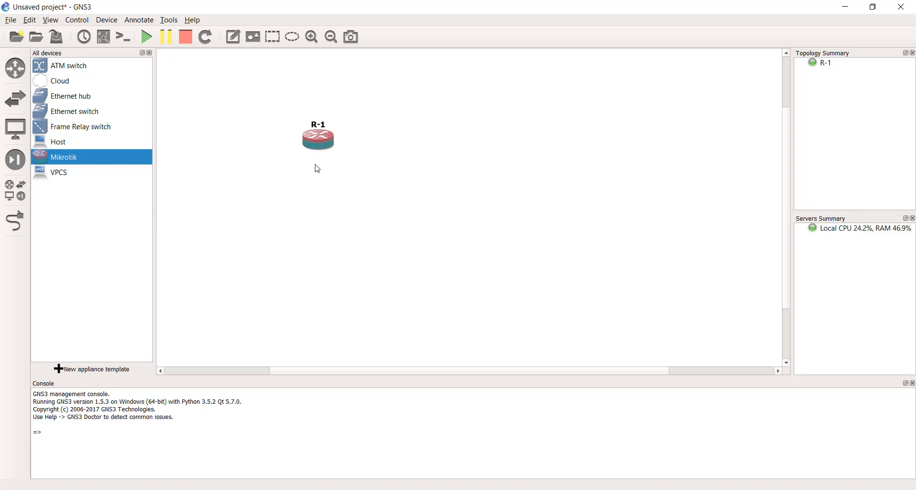
Open the console of router R-1 and move its window clear of the router
mouse_move(316, 136)
right_click(308, 143)
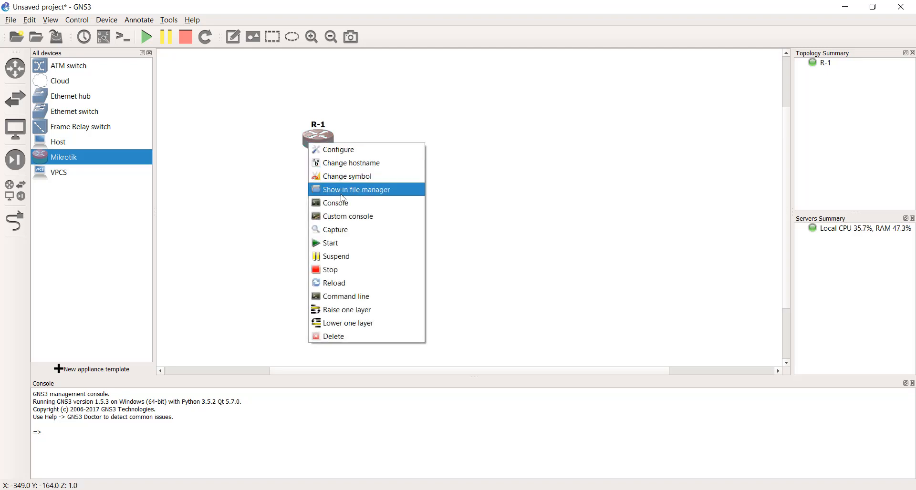
click(348, 205)
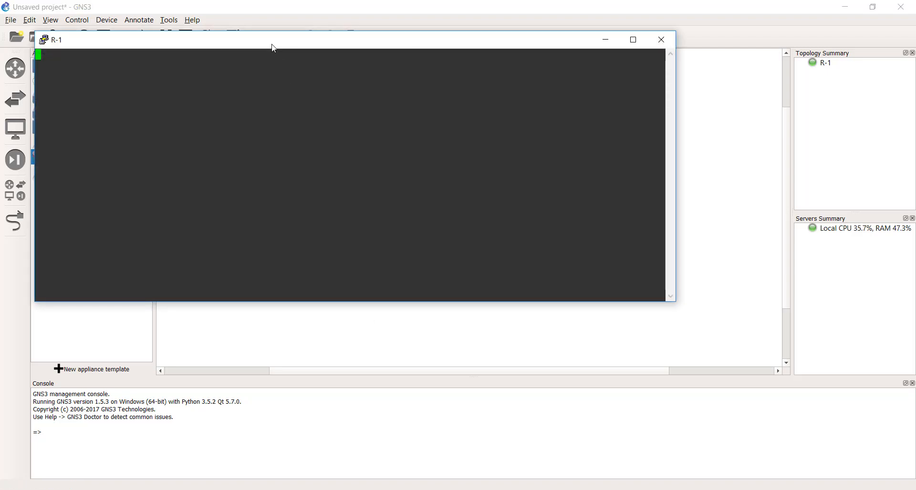
drag(273, 46, 497, 182)
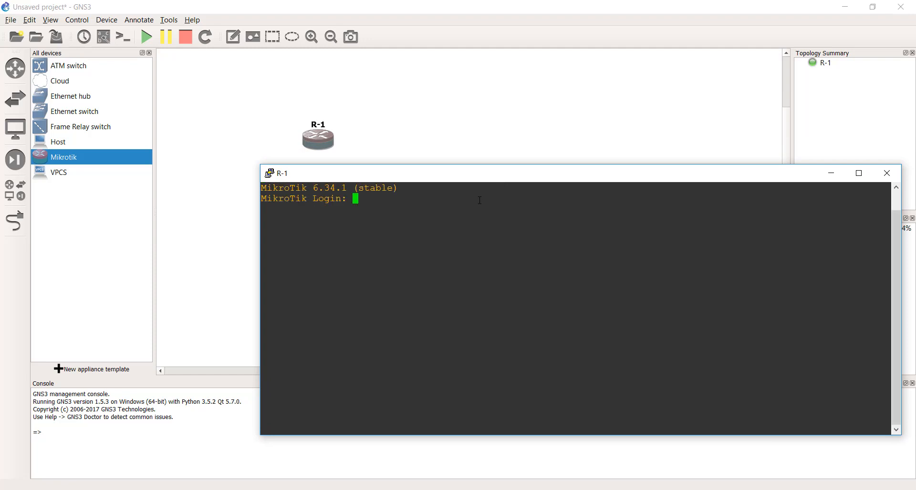
Log in to the MikroTik console as admin with the password left empty and continue past the software key notice
text(admin)
key(Return)
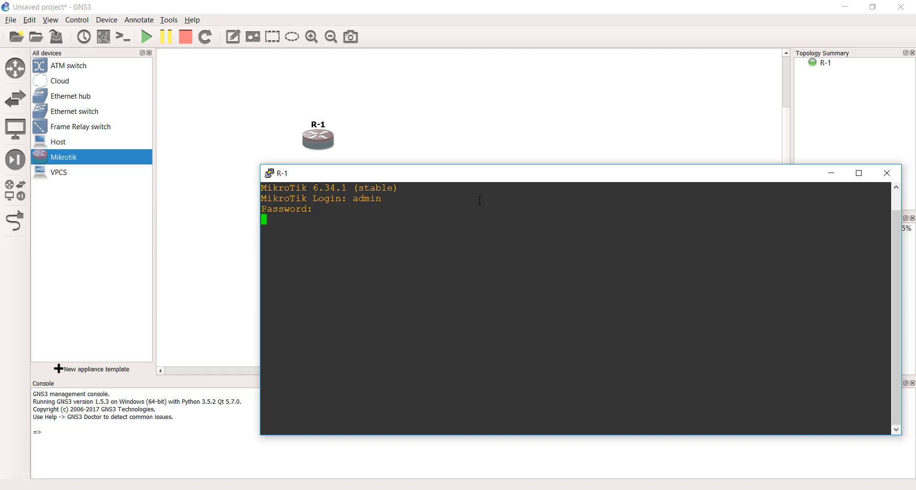
key(Return)
key(Return)
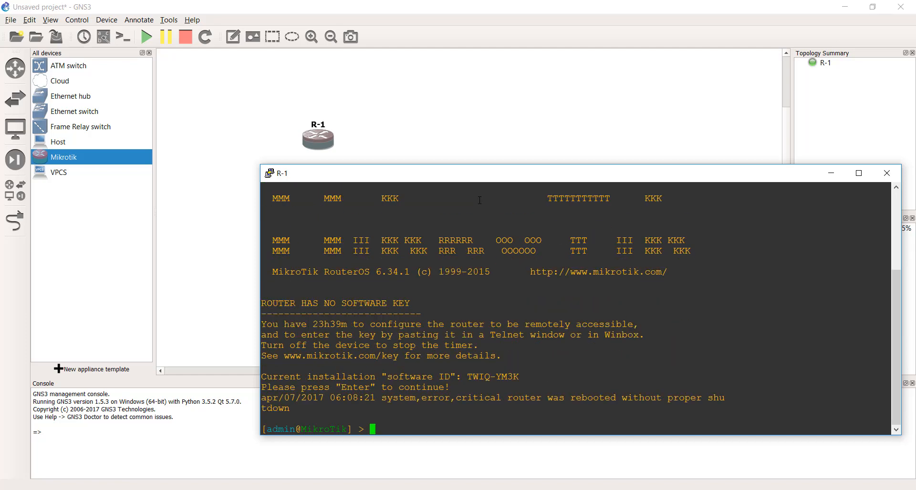